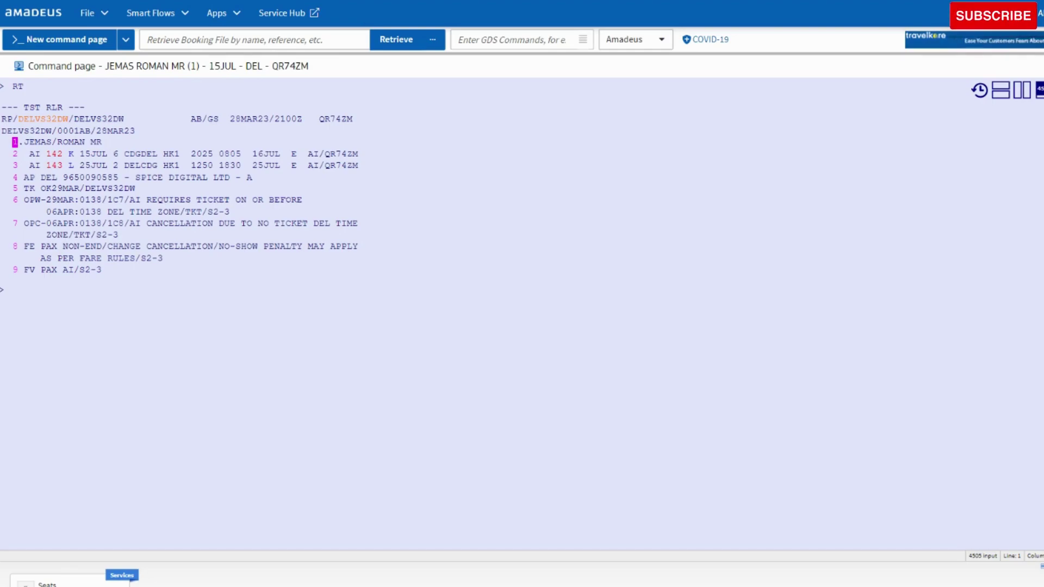
Step: Book seat 26A on the CDG-DEL flight AI 142 from the seat map
{"action": "type", "text": "SM"}
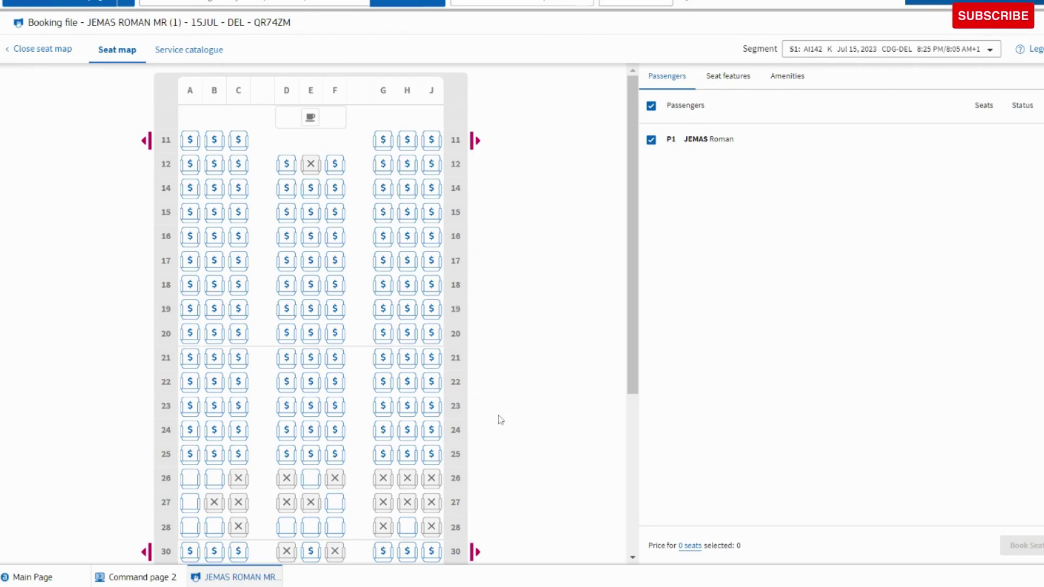
{"action": "left_click", "coordinate": [190, 478]}
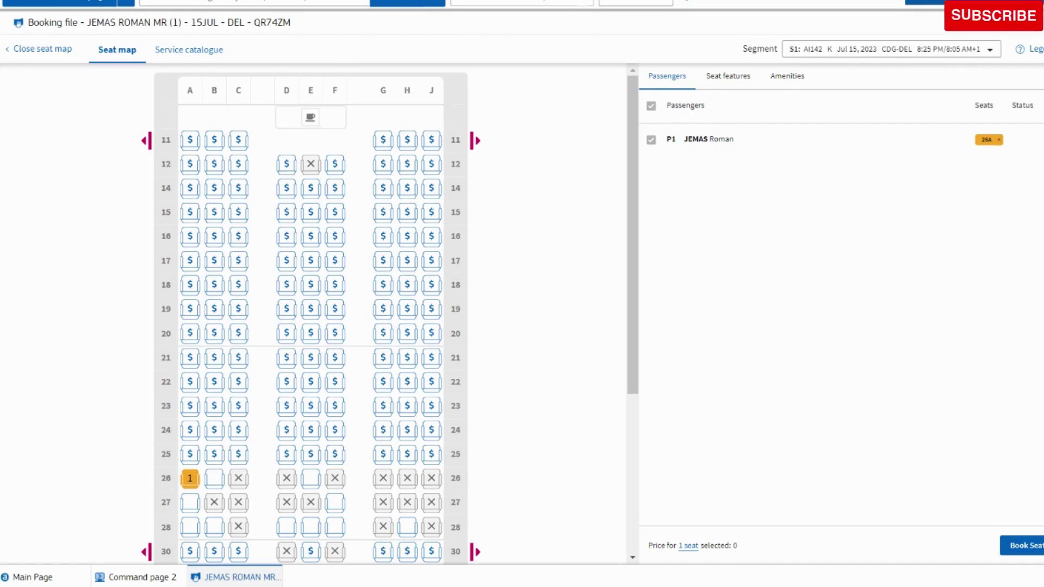
{"action": "left_click", "coordinate": [1022, 552]}
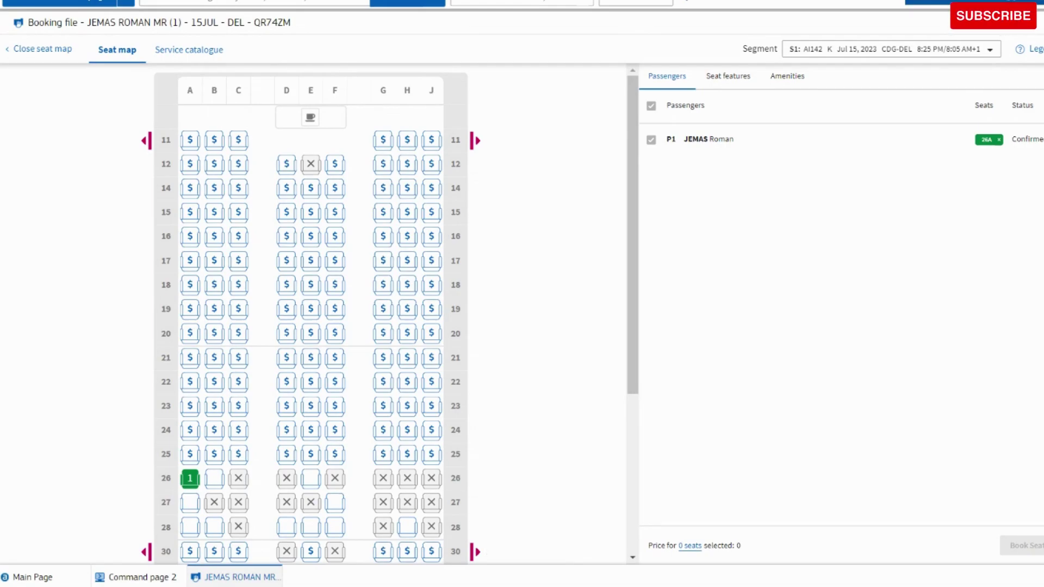
Step: Book seat 26A on the DEL-CDG return flight AI 143 and return to the booking record
{"action": "left_click", "coordinate": [900, 50]}
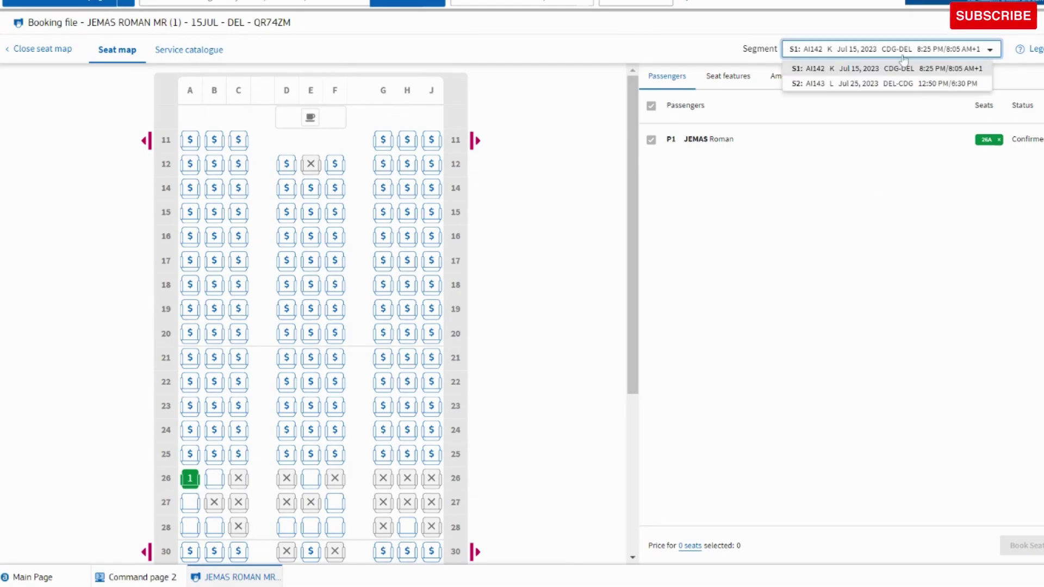
{"action": "left_click", "coordinate": [882, 84]}
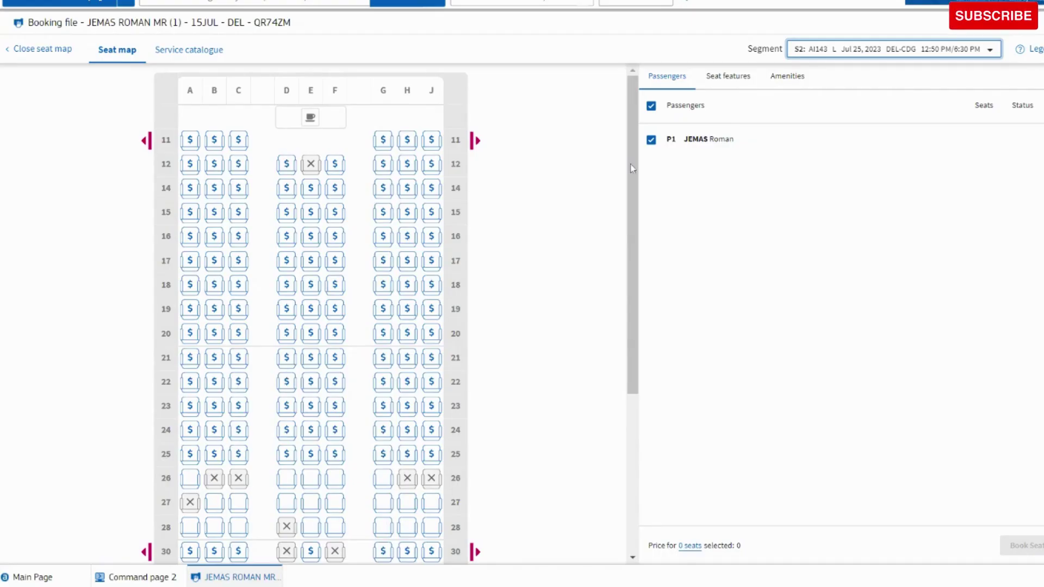
{"action": "left_click", "coordinate": [190, 478]}
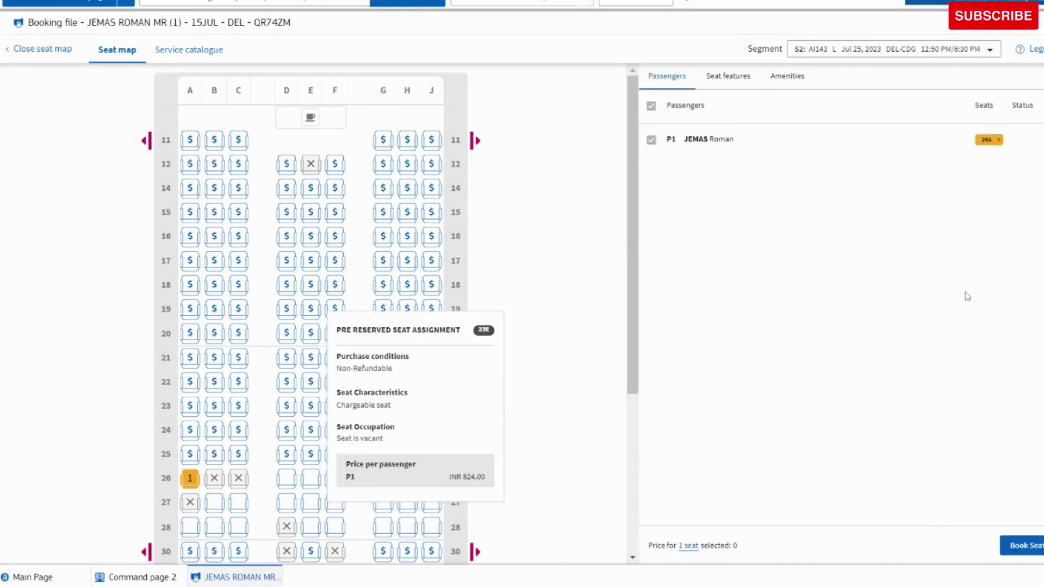
{"action": "left_click", "coordinate": [1017, 544]}
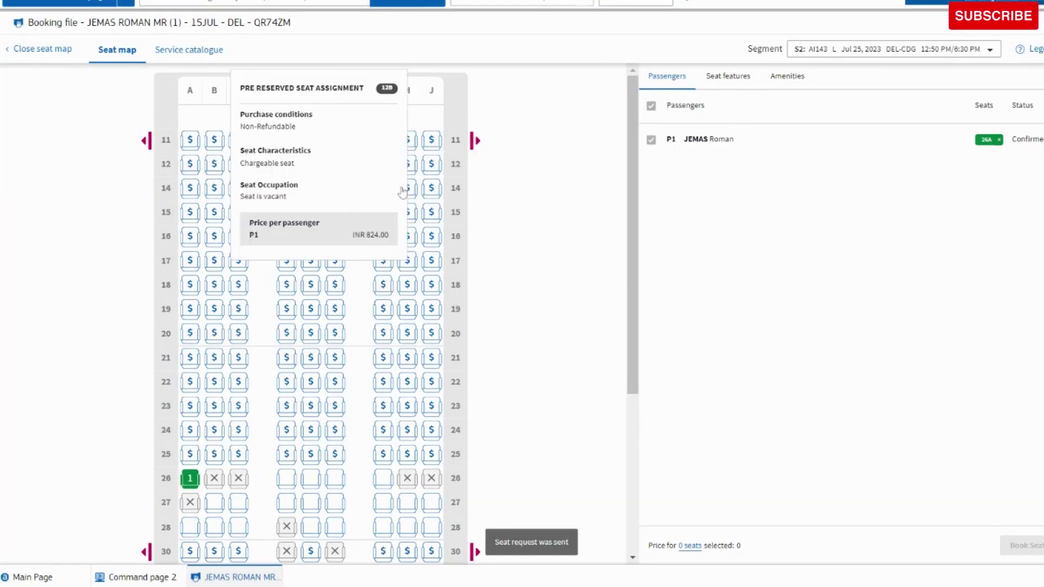
{"action": "left_click", "coordinate": [65, 59]}
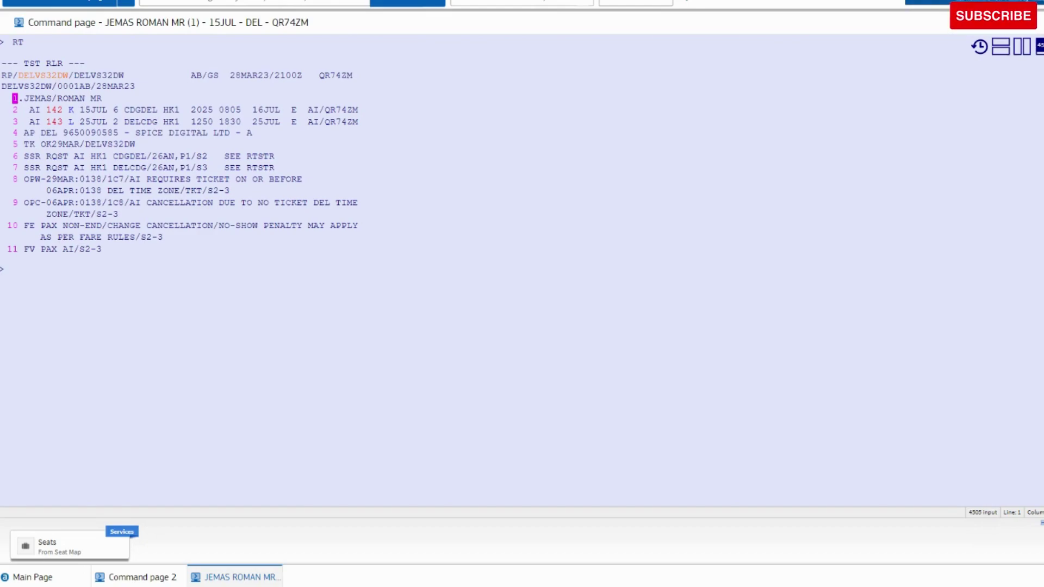
Step: Save the seat requests with RFS and ER, then redisplay the booking with IR
{"action": "type", "text": "RFS"}
{"action": "key", "text": "Return"}
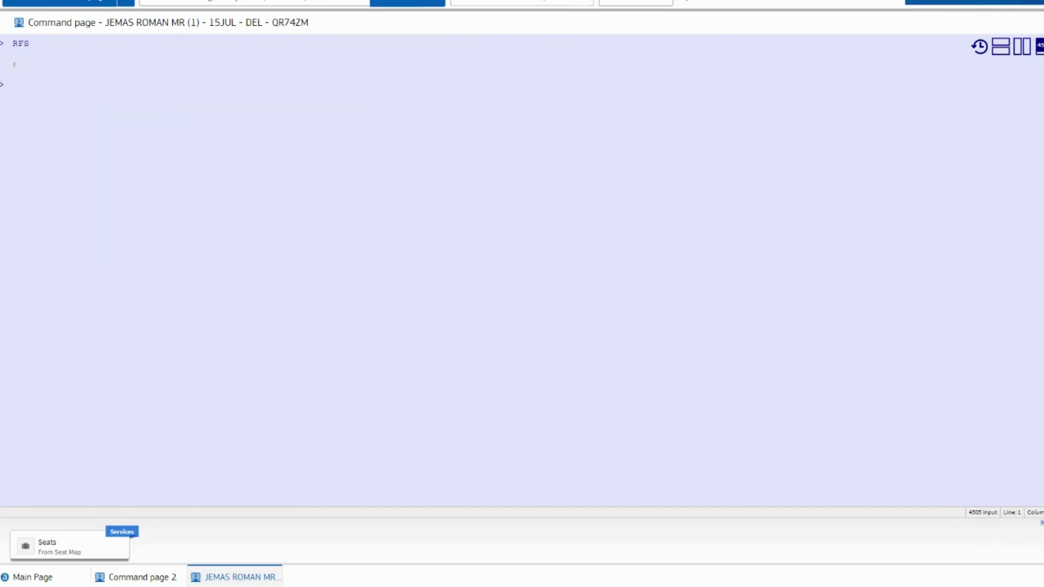
{"action": "type", "text": "ER"}
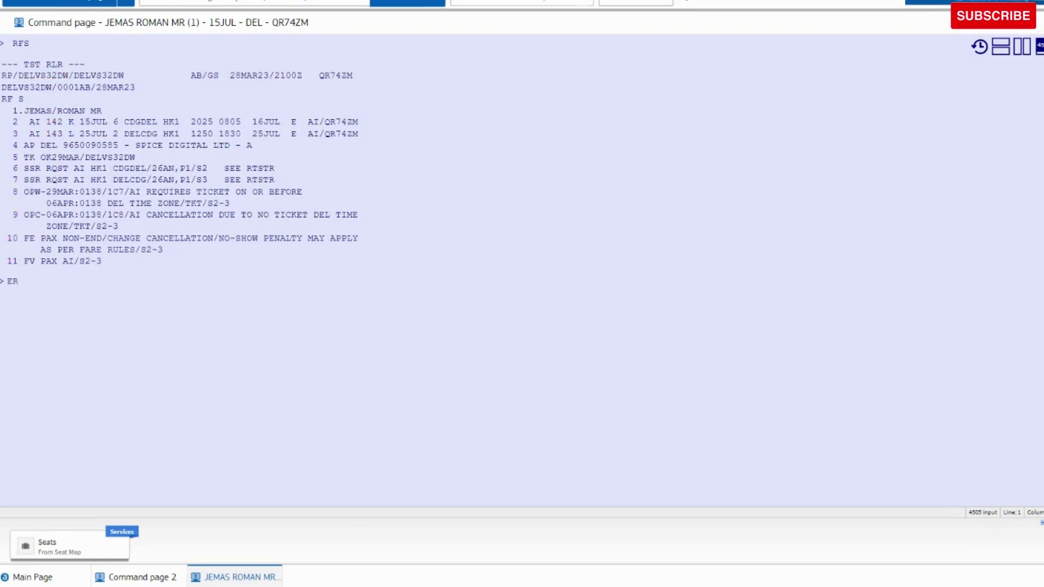
{"action": "key", "text": "Return"}
{"action": "type", "text": "IR"}
{"action": "key", "text": "Return"}
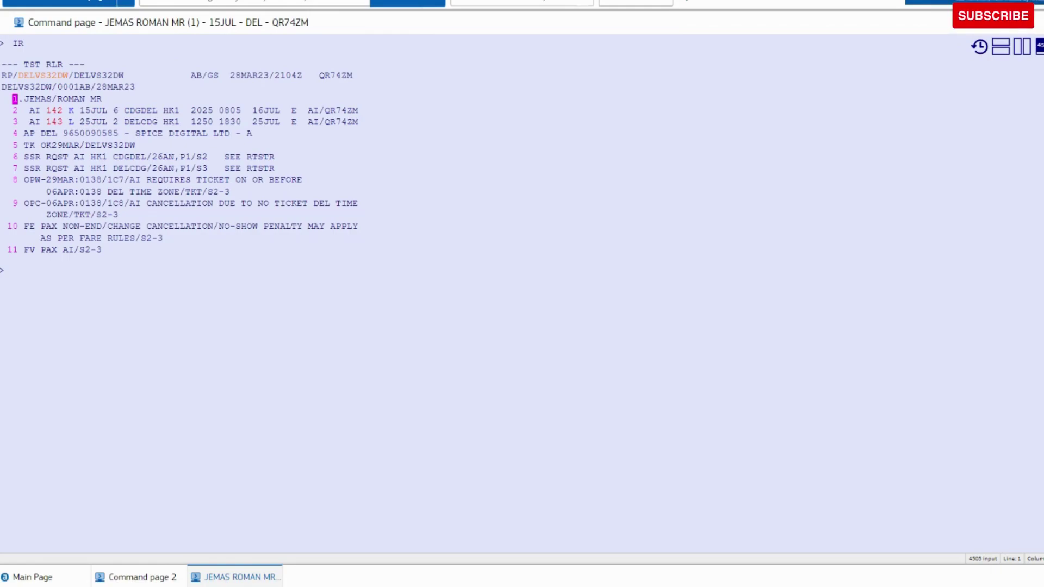
Step: Add AVML vegetarian meal requests to both flights and save the booking with RFS and ER
{"action": "type", "text": "SR AVML"}
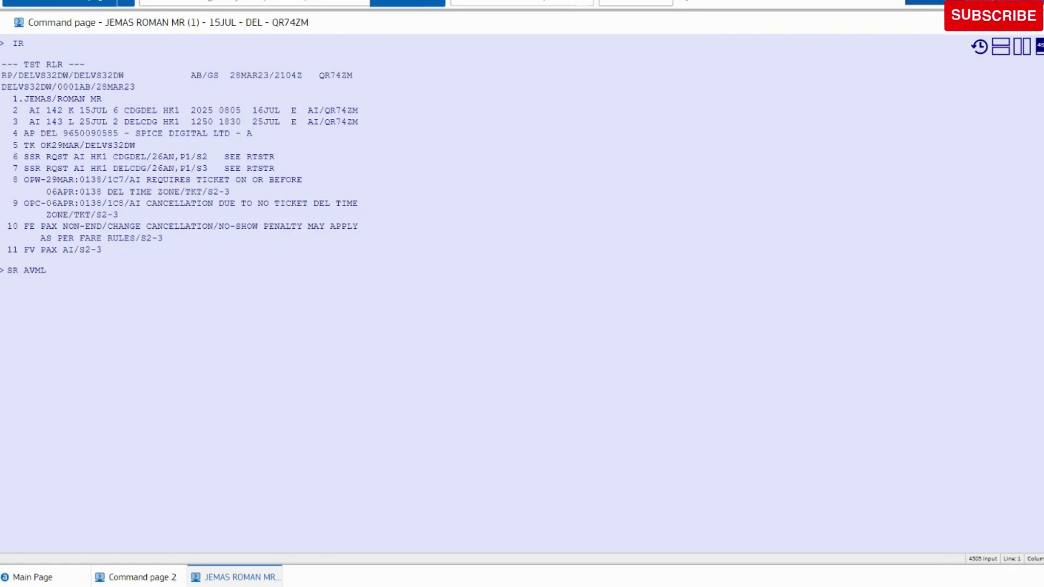
{"action": "key", "text": "Return"}
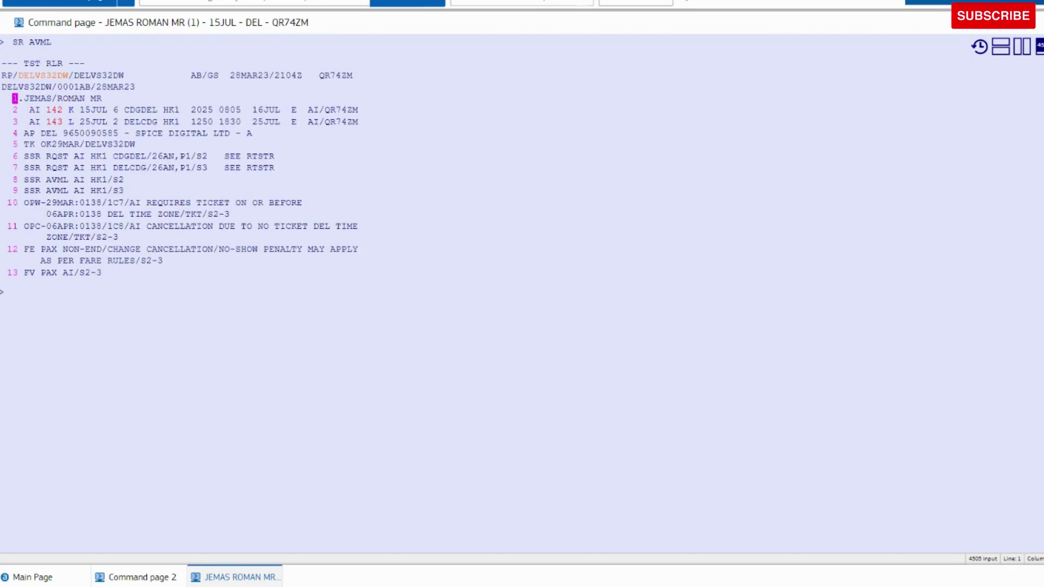
{"action": "type", "text": "RFS"}
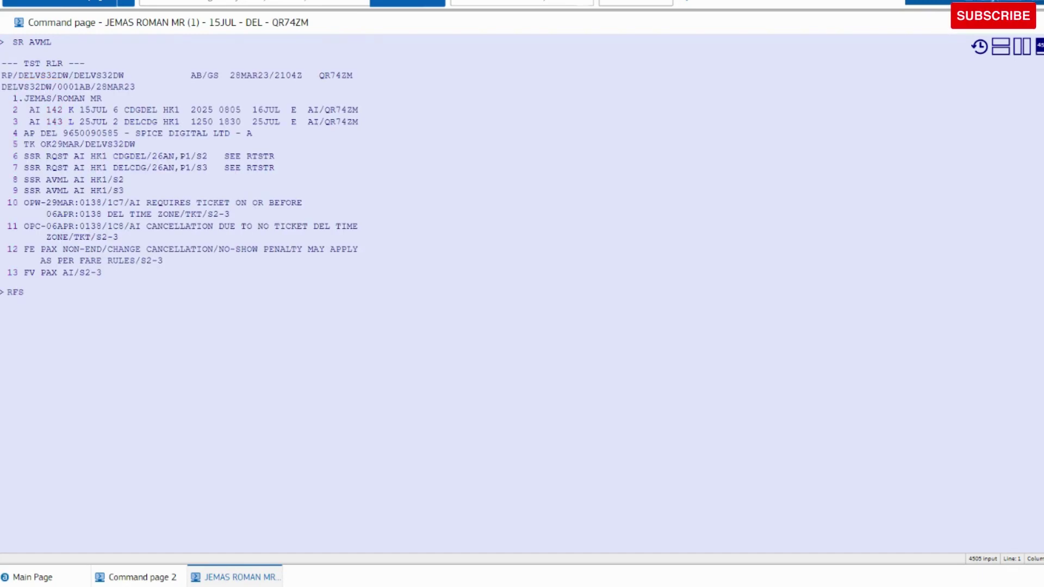
{"action": "key", "text": "Return"}
{"action": "type", "text": "ER"}
{"action": "key", "text": "Return"}
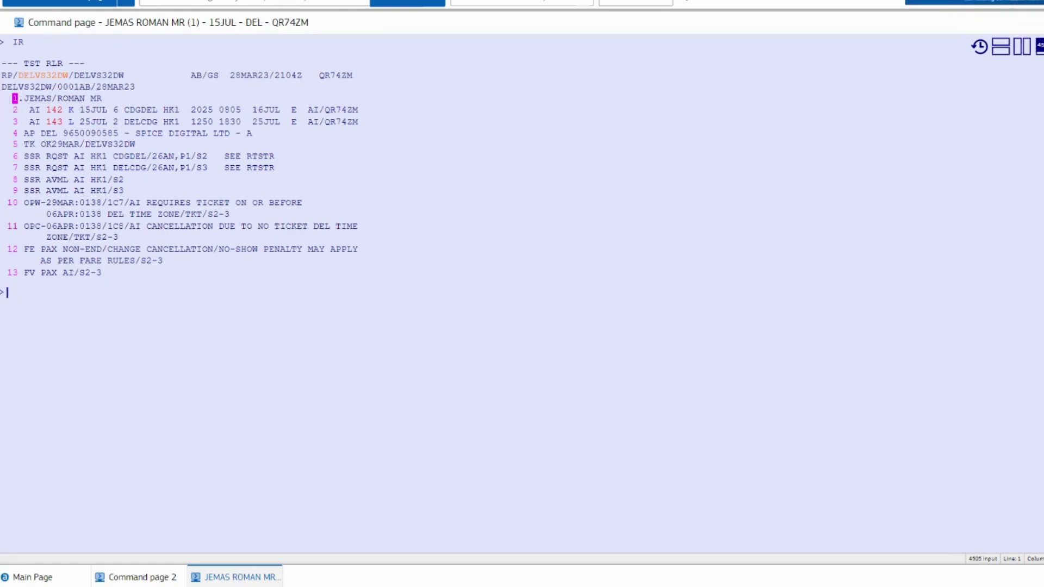
{"action": "type", "text": "SR "}
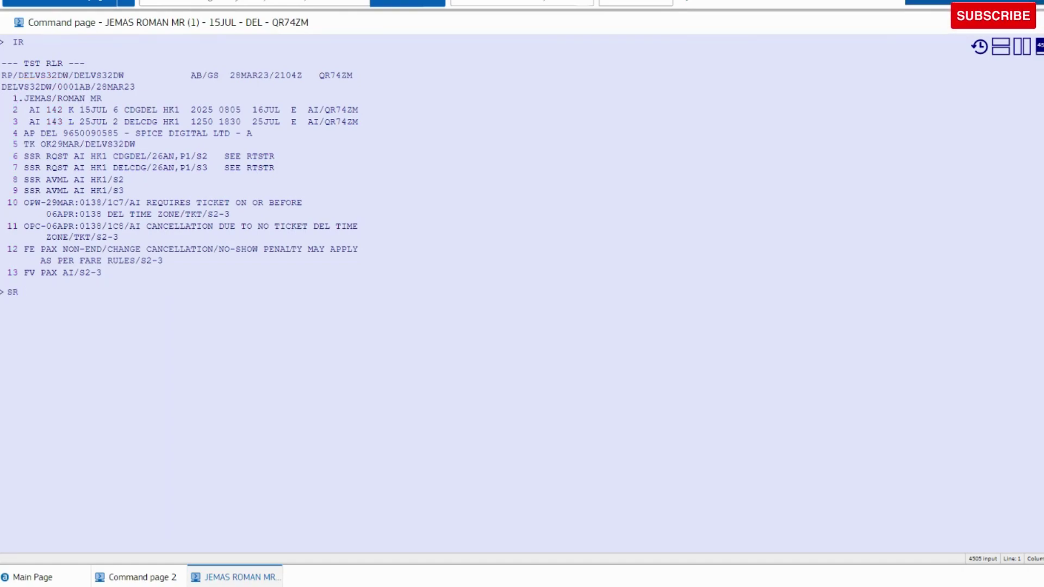
{"action": "type", "text": "HNML"}
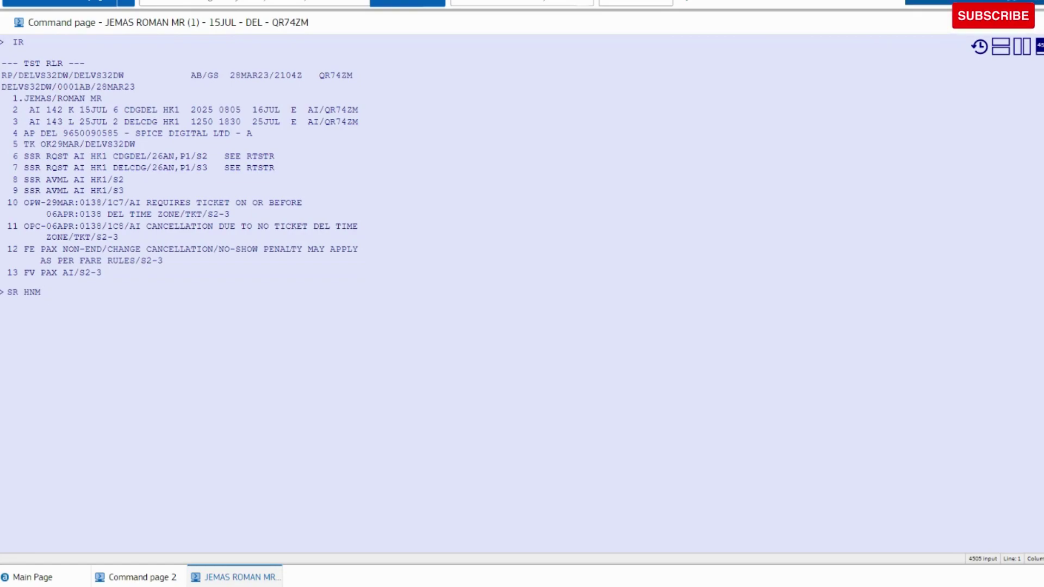
{"action": "key", "text": "BackSpace"}
{"action": "key", "text": "BackSpace"}
{"action": "key", "text": "BackSpace"}
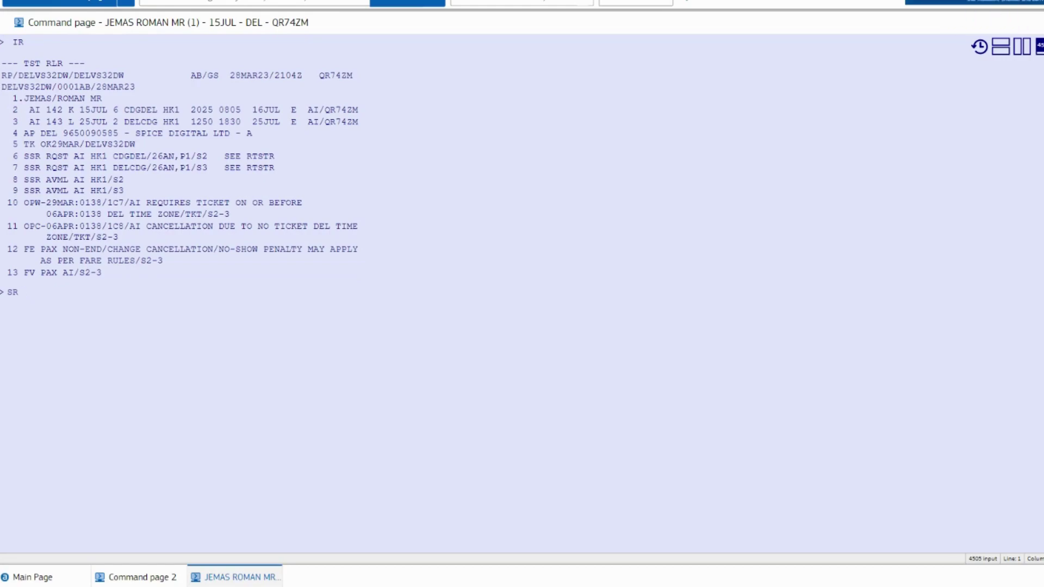
{"action": "key", "text": "BackSpace"}
{"action": "key", "text": "BackSpace"}
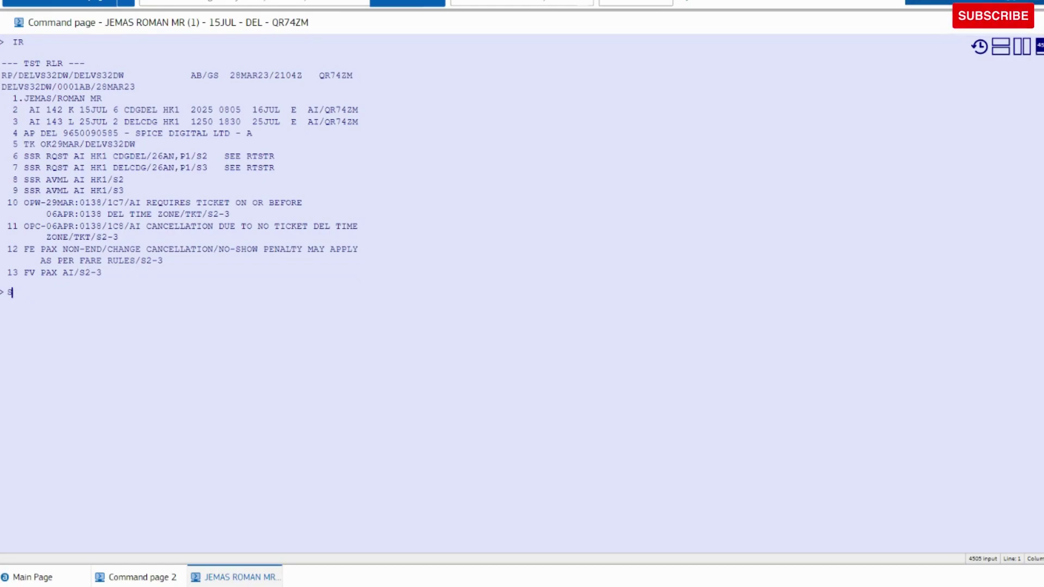
{"action": "key", "text": "BackSpace"}
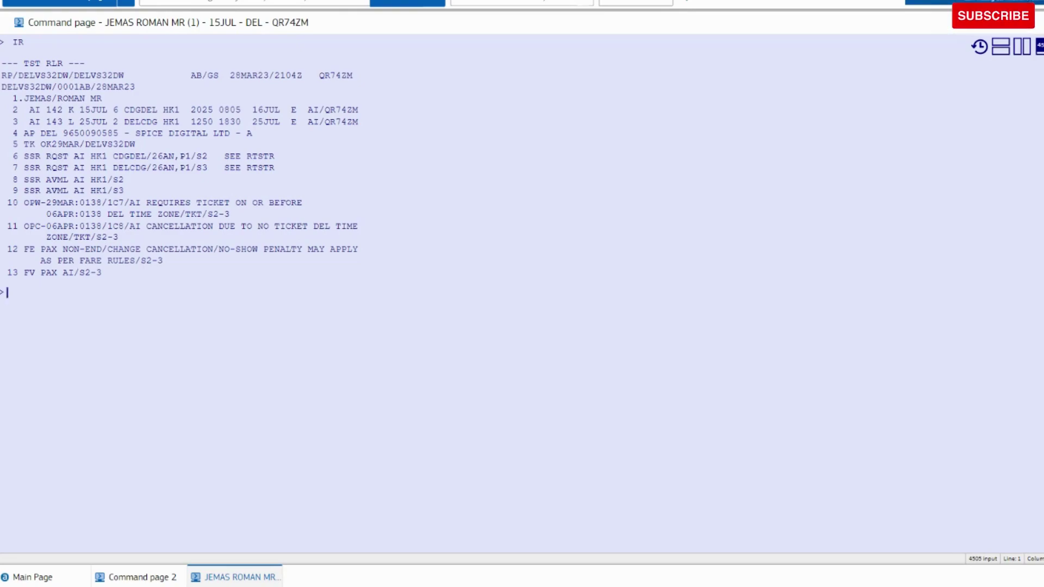
{"action": "type", "text": "HE"}
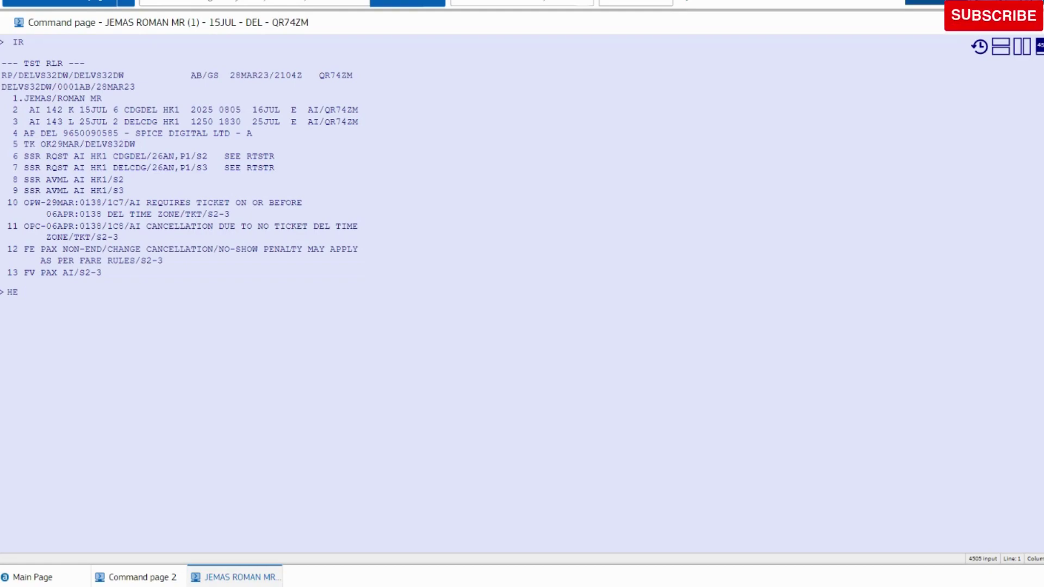
{"action": "type", "text": " MEAL"}
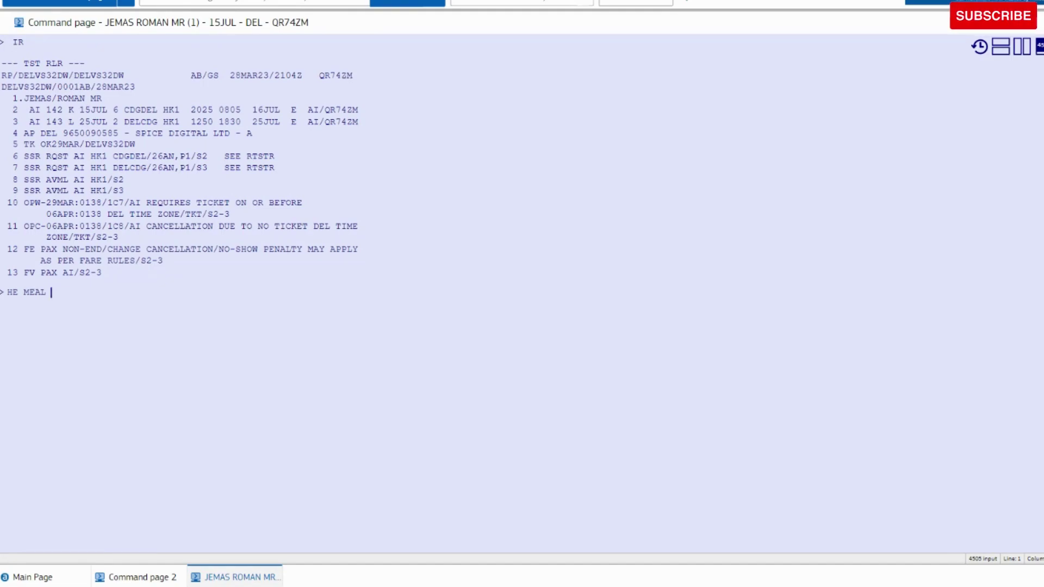
{"action": "key", "text": "Return"}
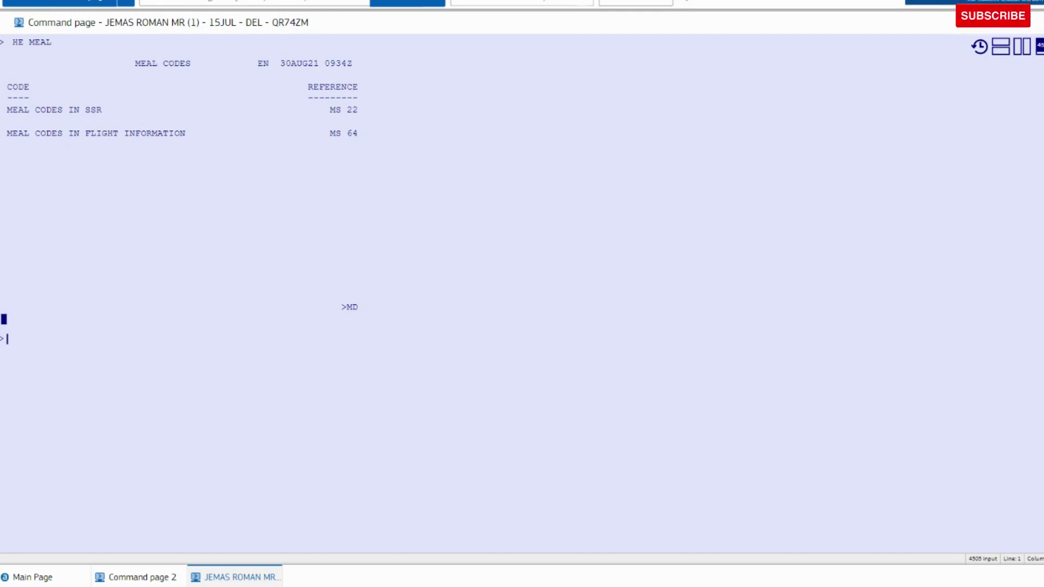
{"action": "type", "text": "MS"}
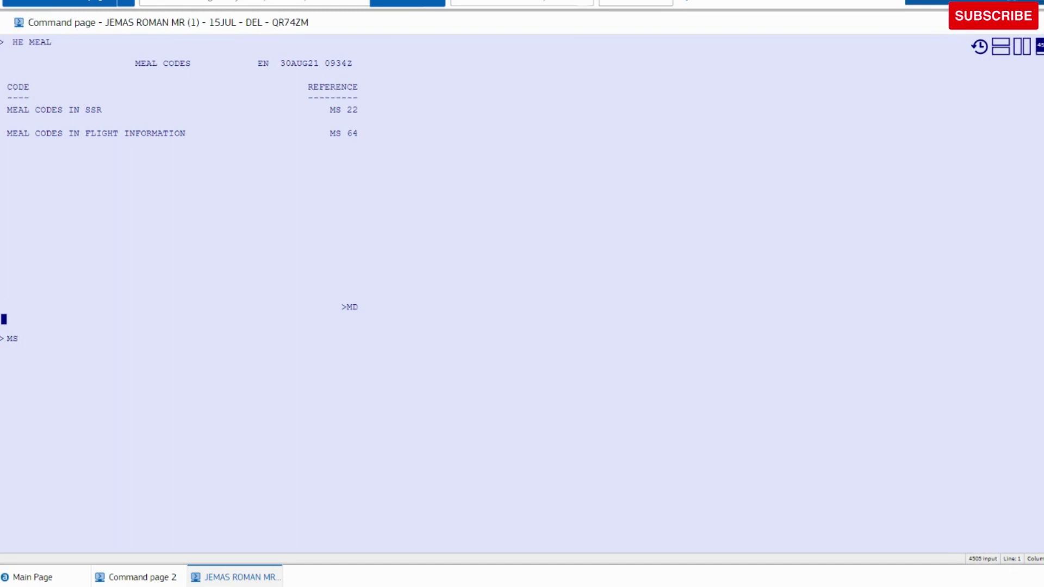
{"action": "type", "text": " 22"}
{"action": "key", "text": "Return"}
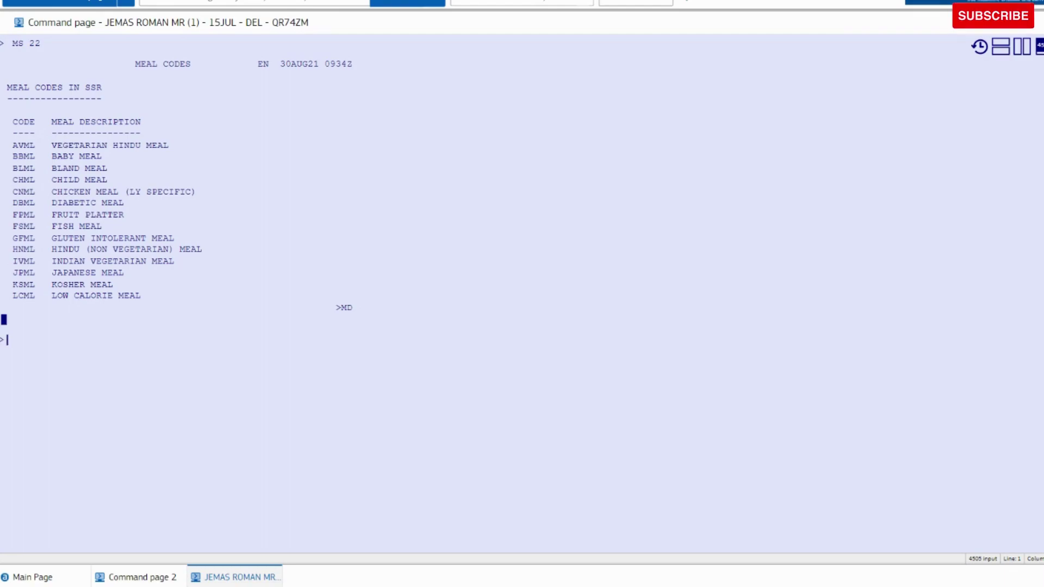
{"action": "key", "text": "Return"}
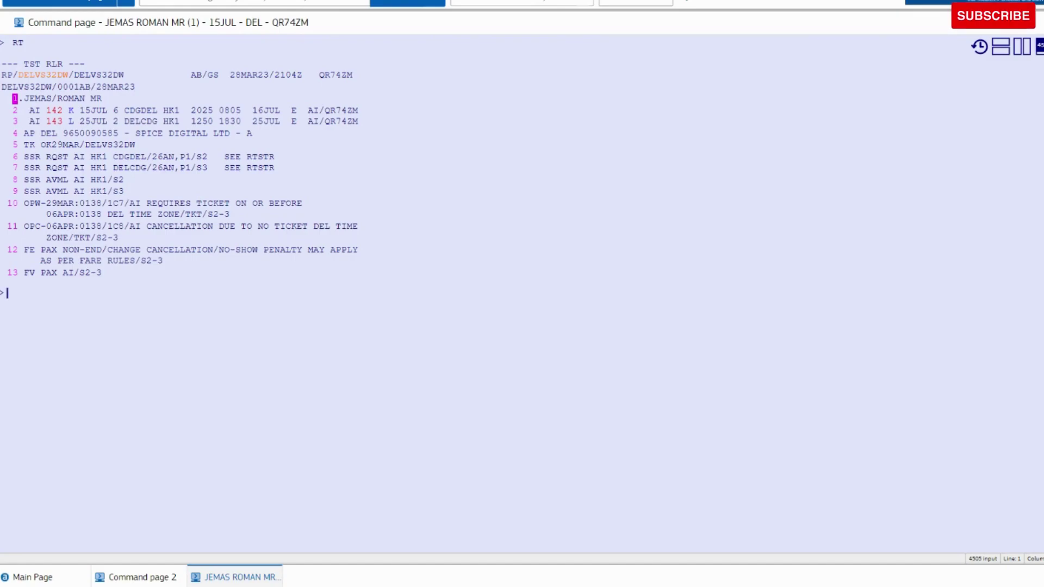
{"action": "type", "text": "FF"}
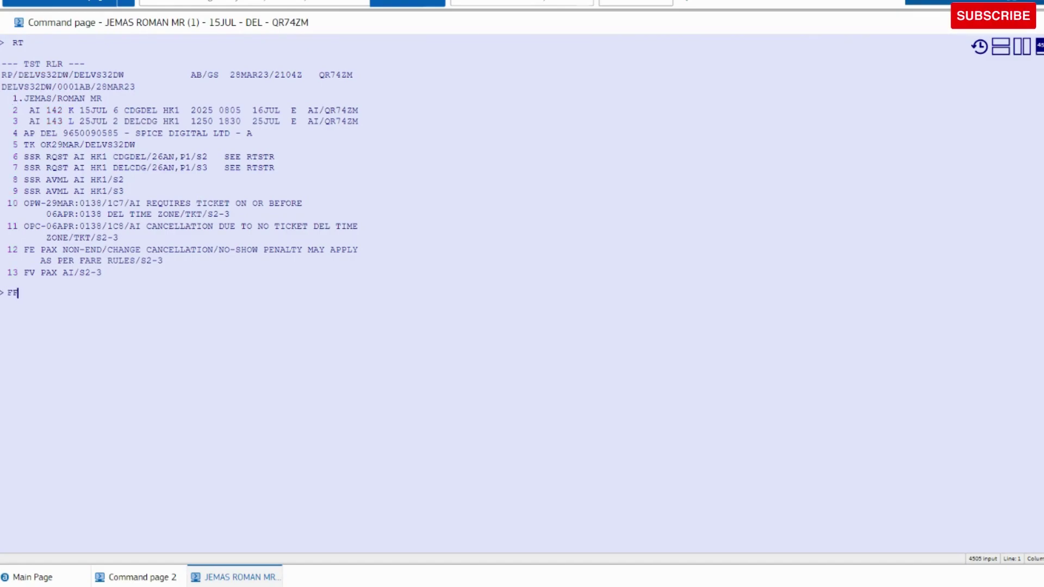
{"action": "type", "text": "N"}
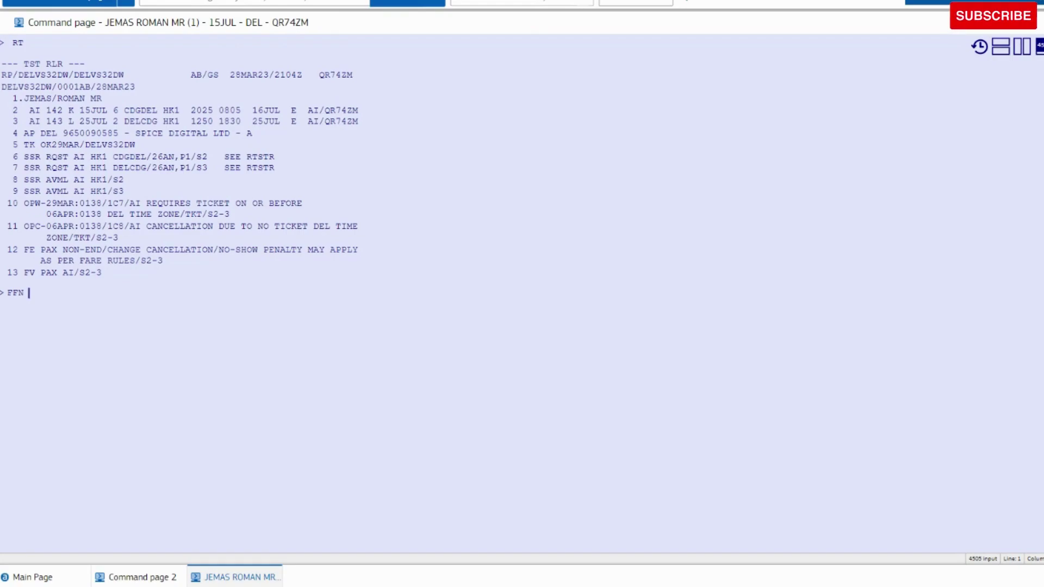
{"action": "type", "text": " AI"}
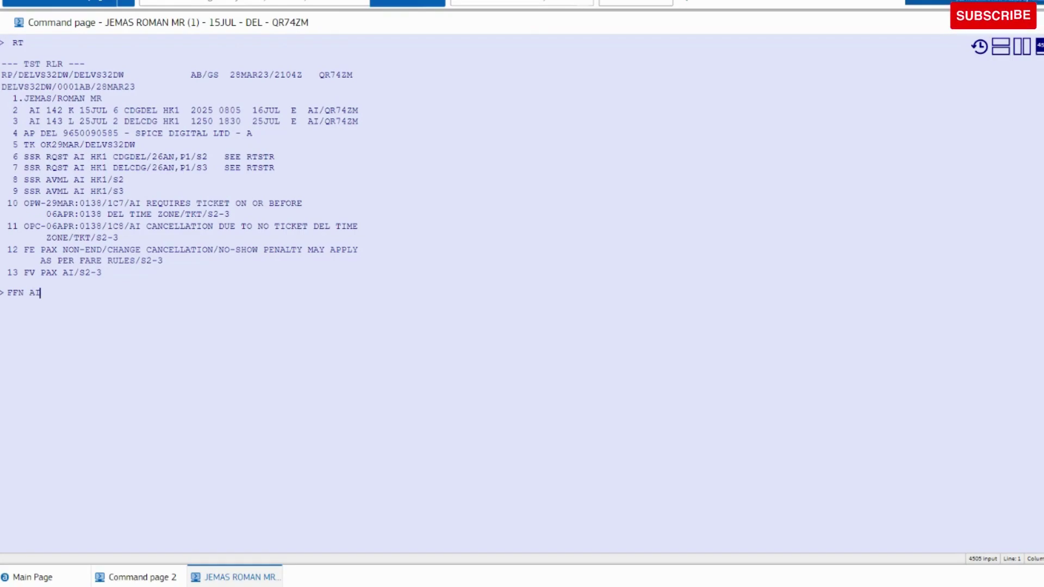
{"action": "type", "text": "-"}
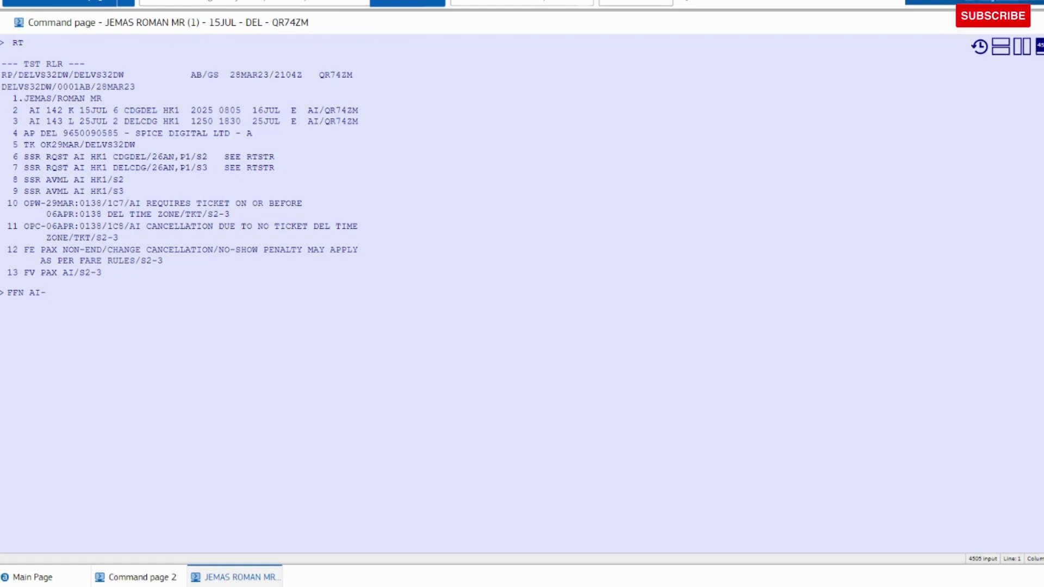
{"action": "type", "text": "1"}
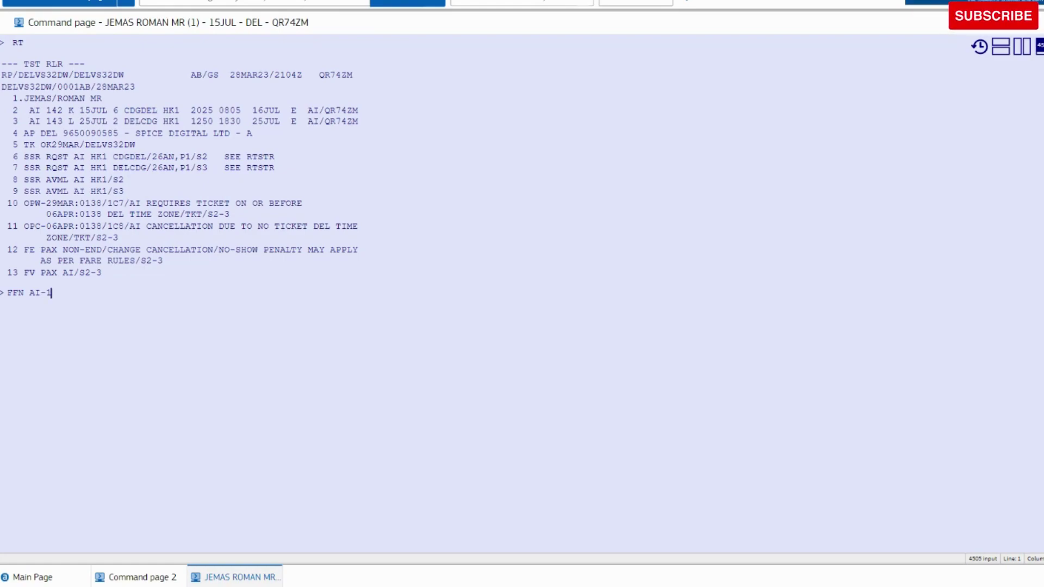
{"action": "type", "text": "123"}
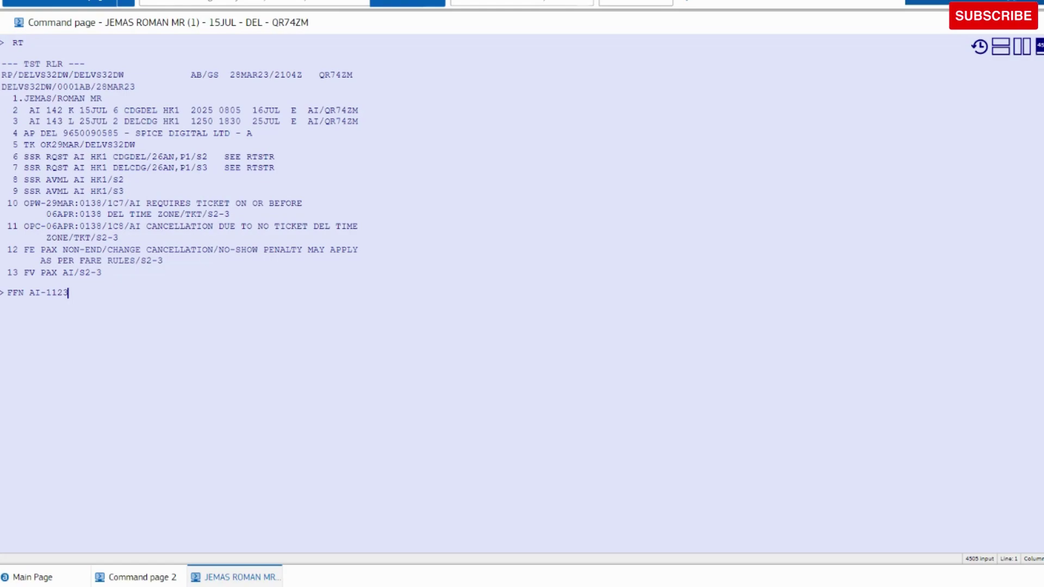
{"action": "type", "text": "4567"}
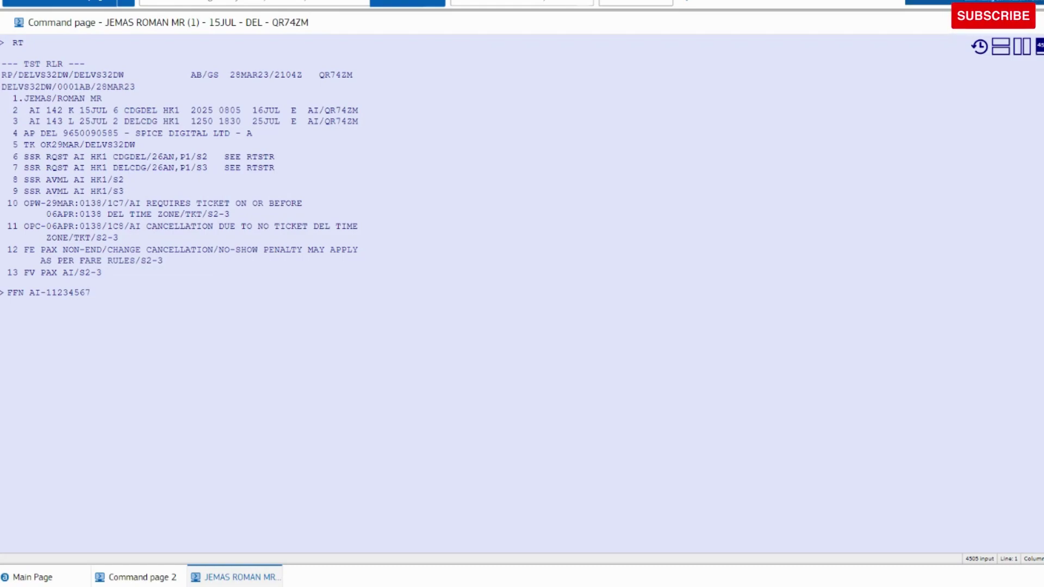
{"action": "key", "text": "Return"}
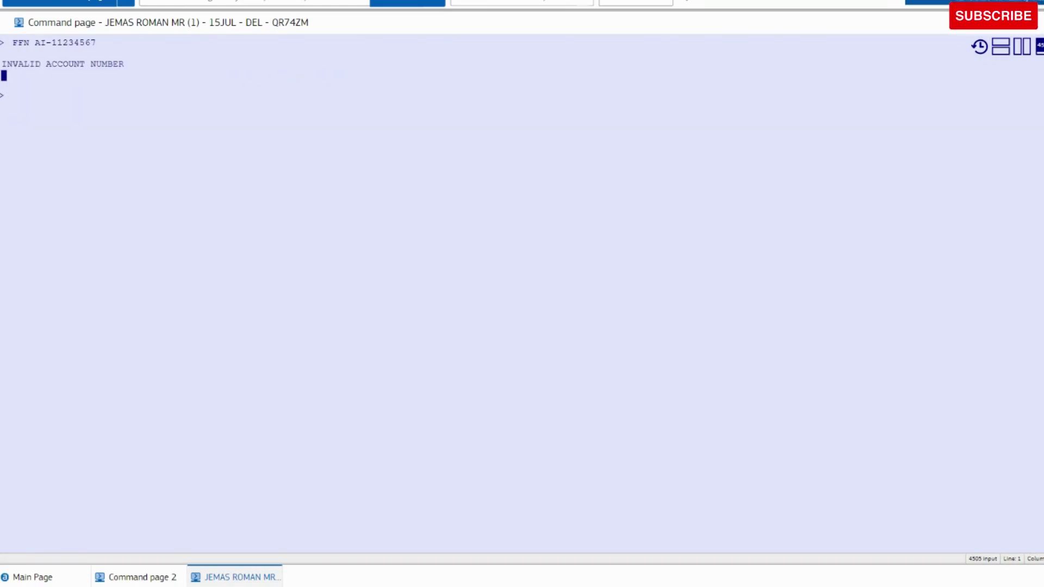
{"action": "type", "text": "RT"}
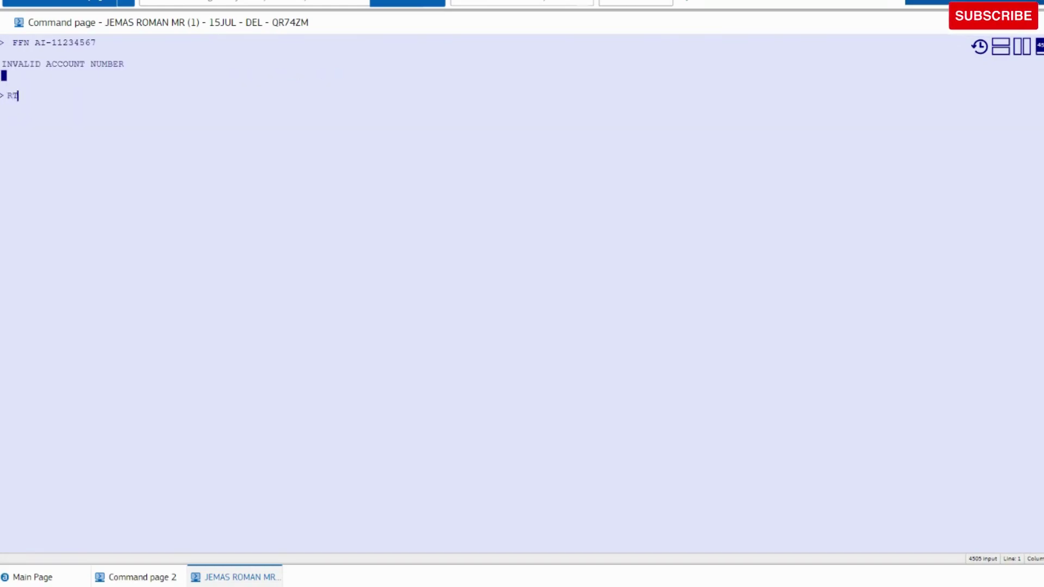
{"action": "key", "text": "Return"}
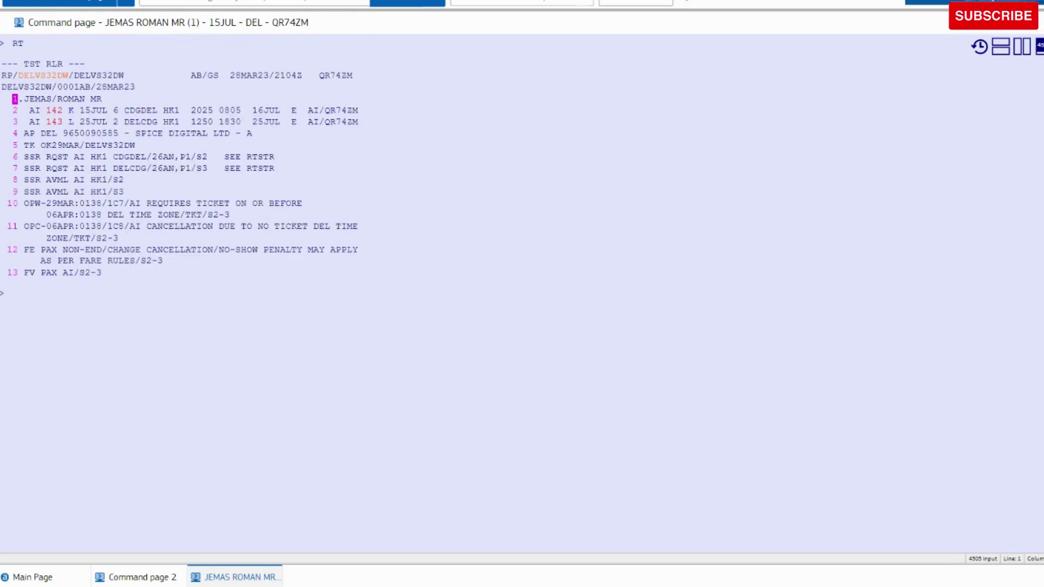